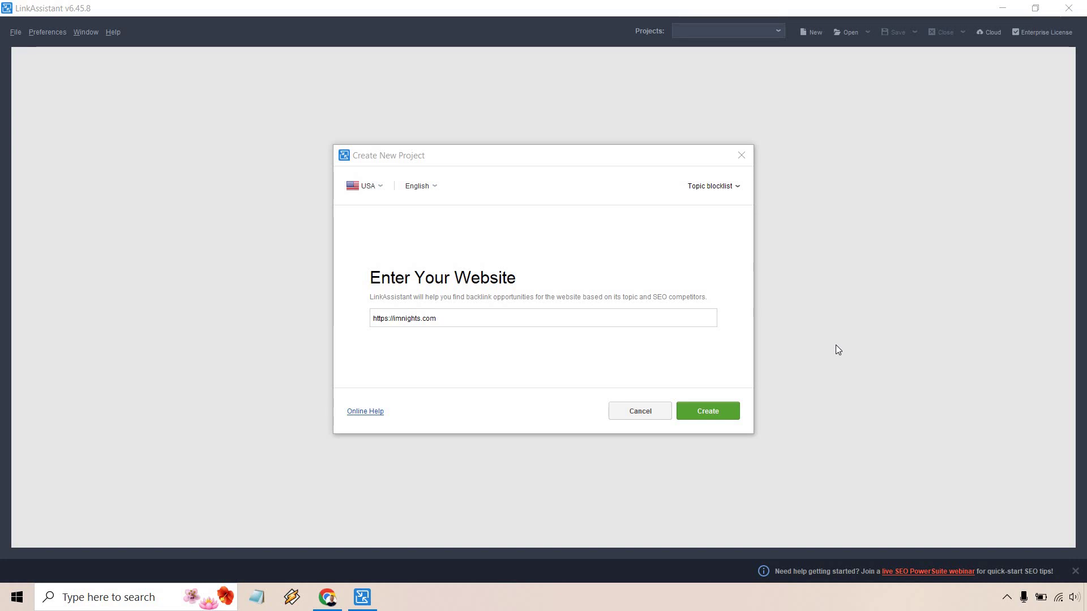
# Create the imnights.com project and list its found prospects, viewing the sort options without changing them
pyautogui.click(717, 412)
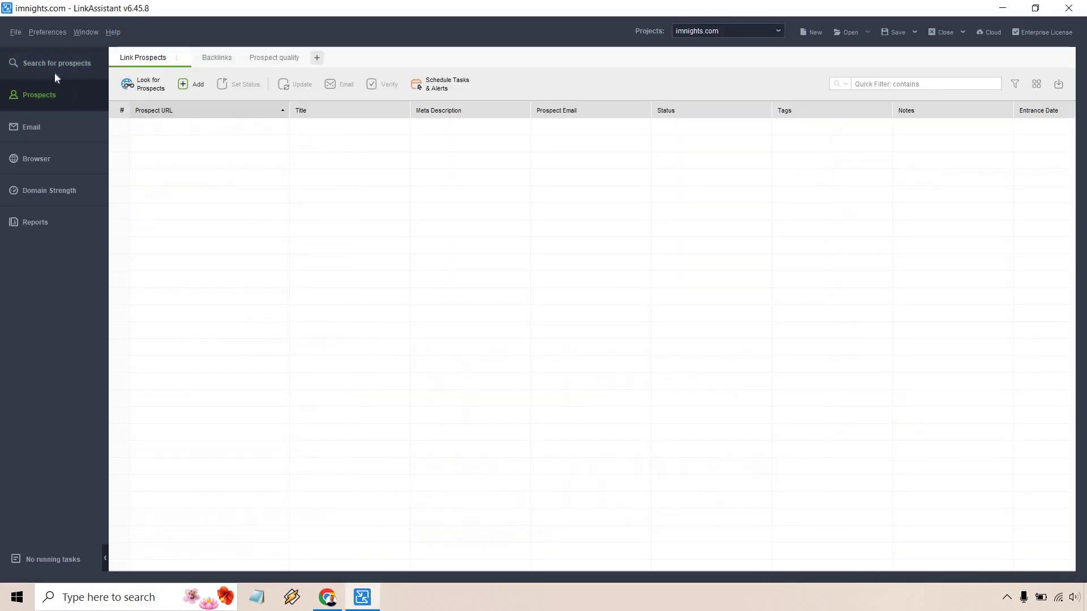
pyautogui.click(55, 72)
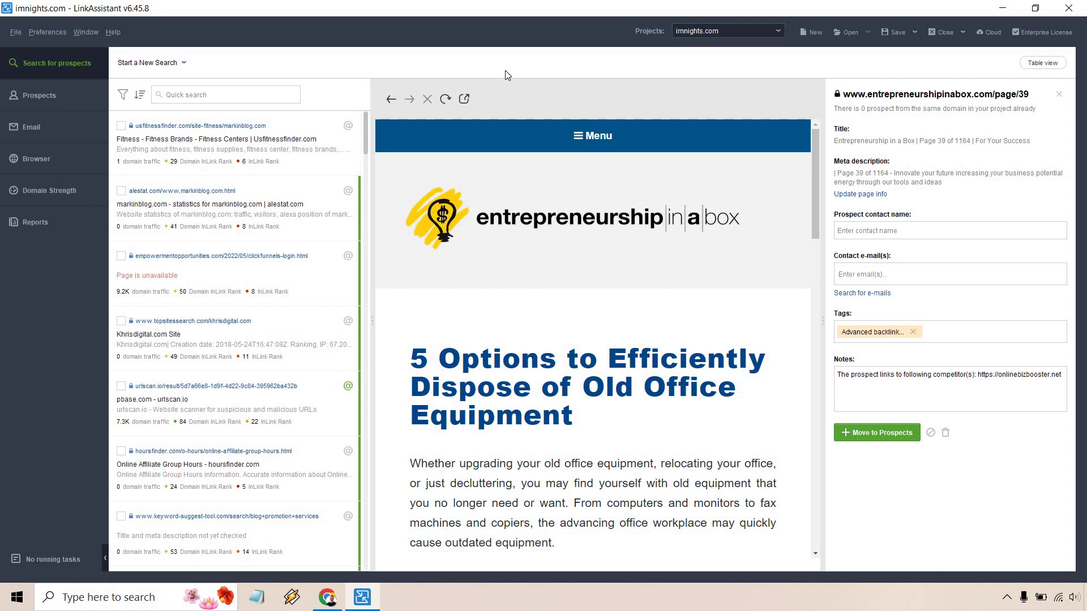
pyautogui.click(138, 99)
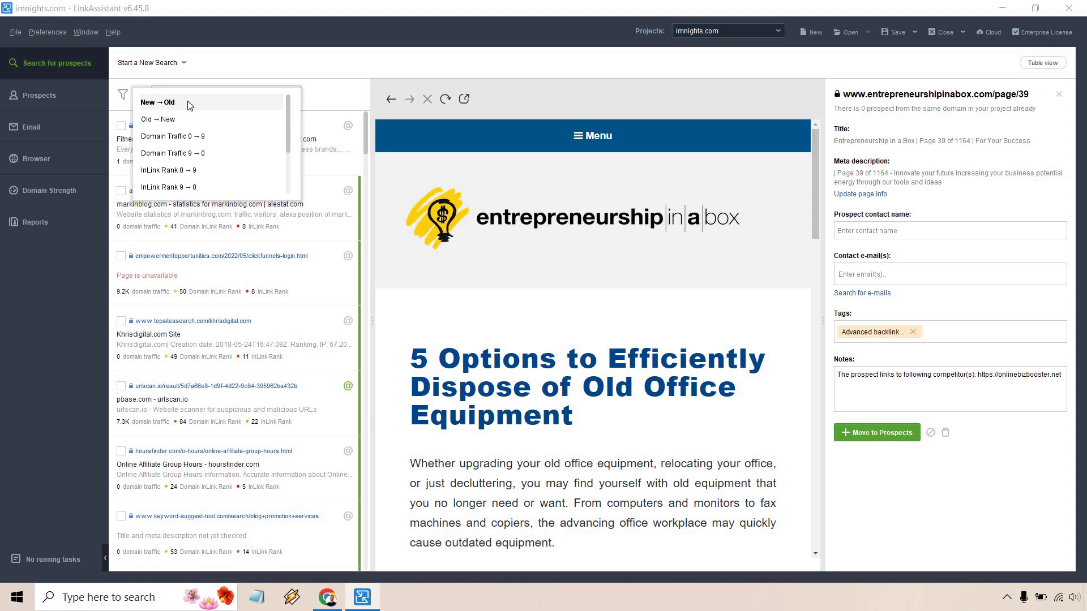
pyautogui.scroll(-2, 216, 143)
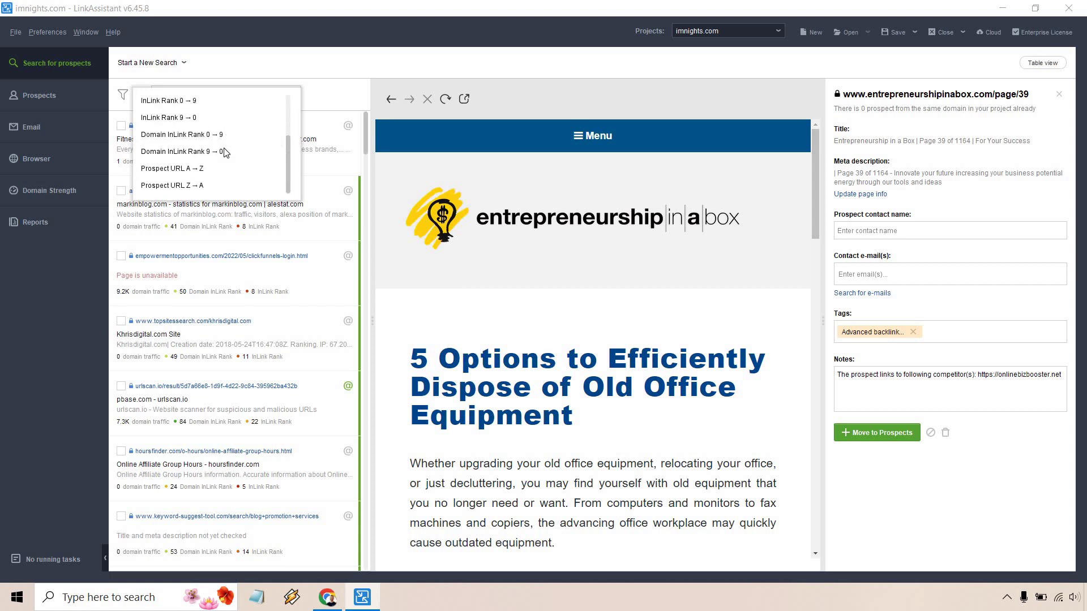
pyautogui.scroll(2, 229, 170)
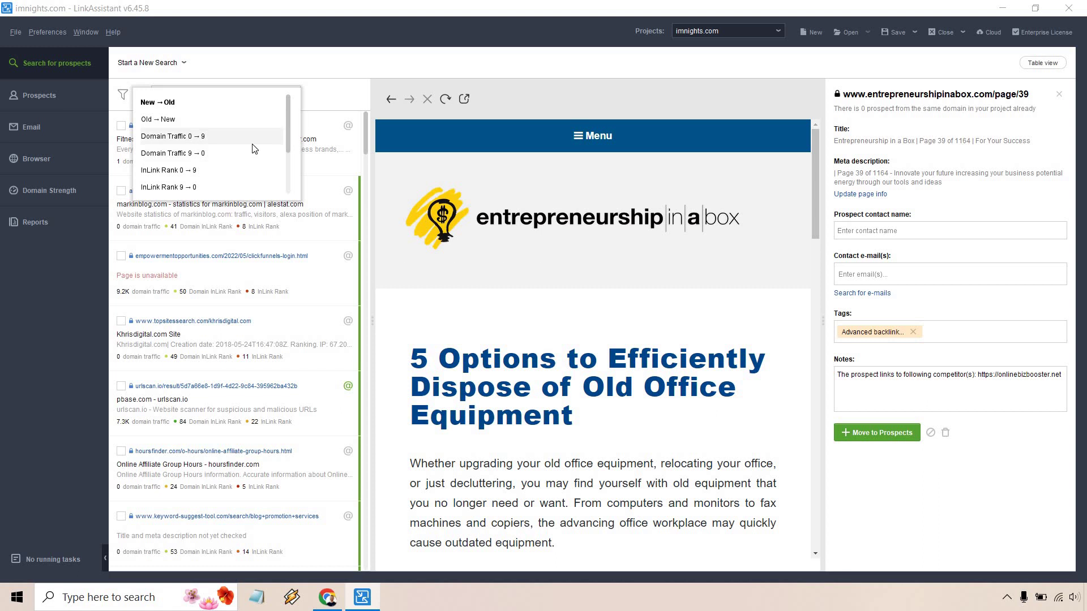
pyautogui.click(345, 96)
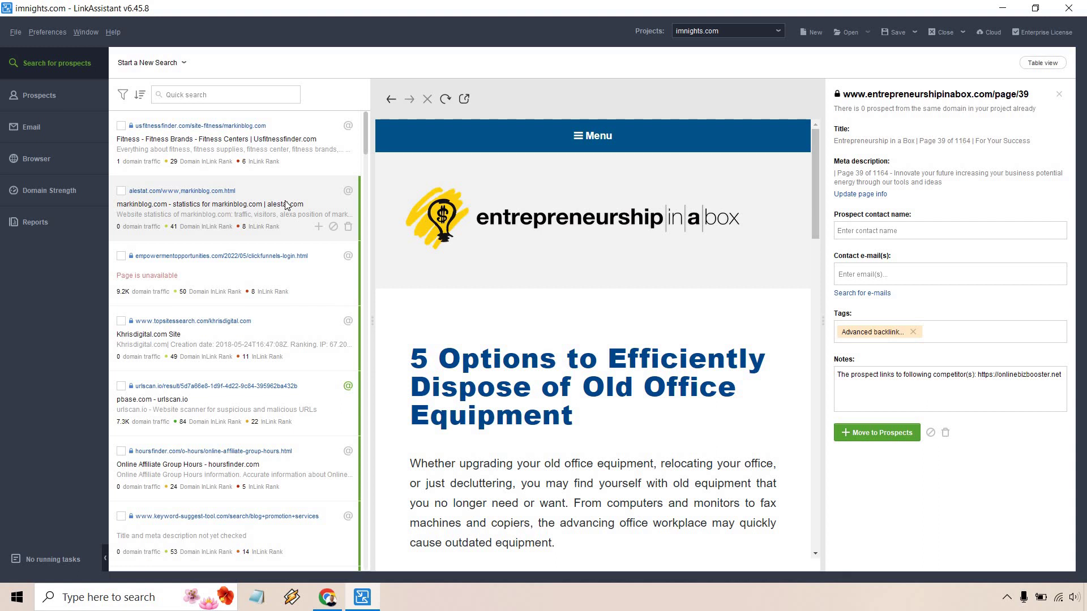
# Preview the hoursfinder prospect and scroll through its page and the prospect list
pyautogui.scroll(-2, 286, 205)
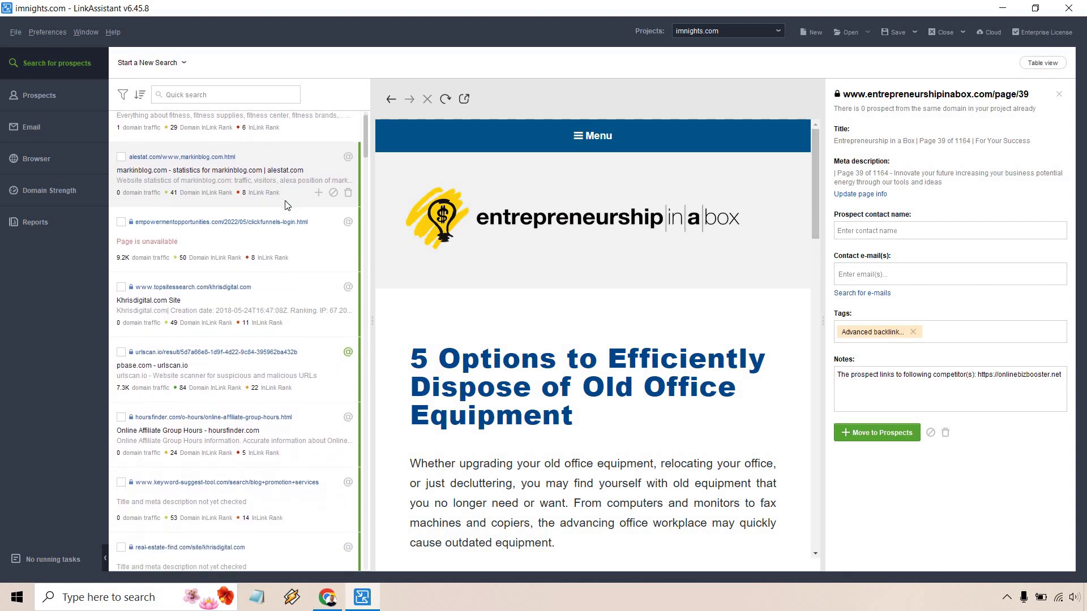
pyautogui.scroll(-1, 286, 205)
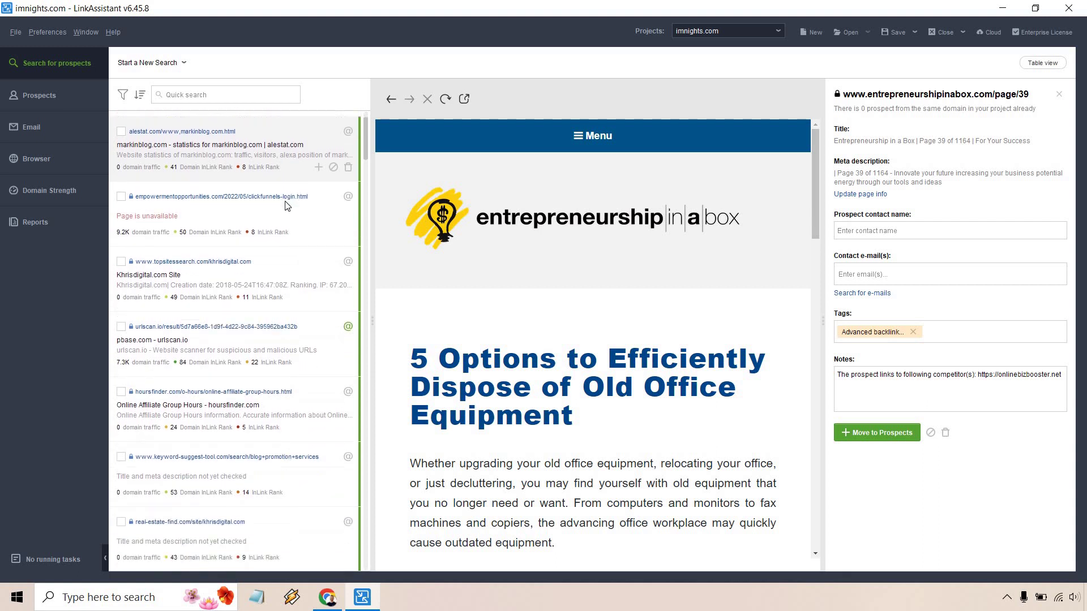
pyautogui.click(313, 404)
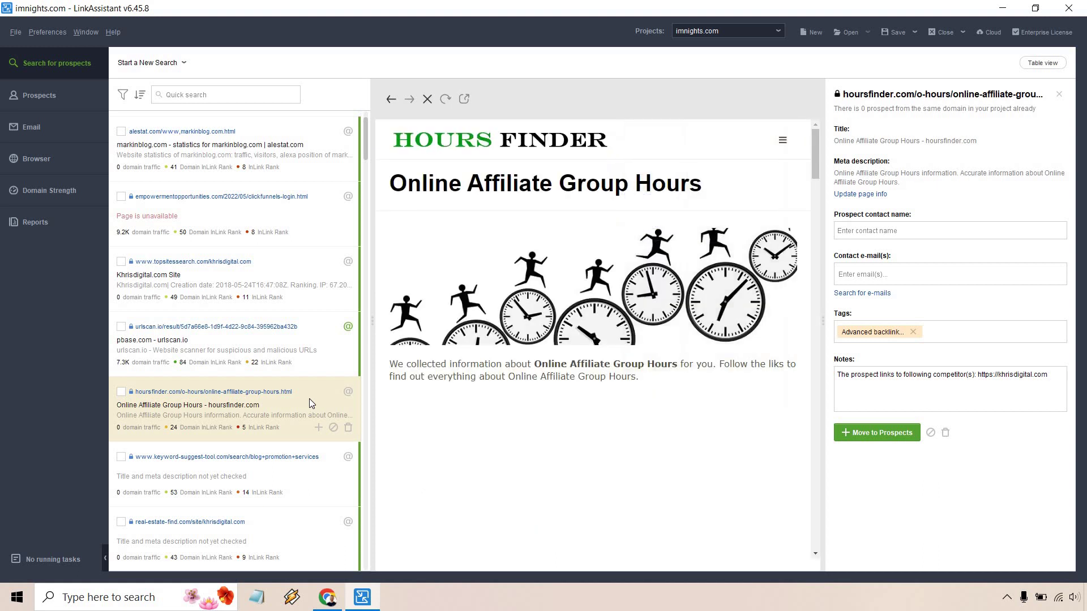
pyautogui.scroll(-10, 584, 243)
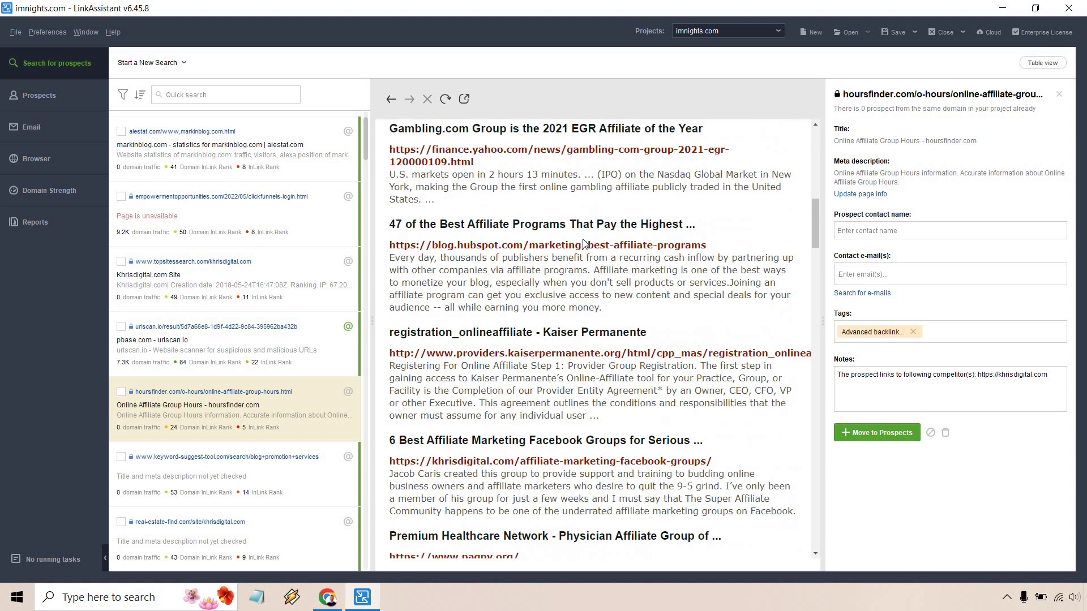
pyautogui.scroll(-11, 585, 243)
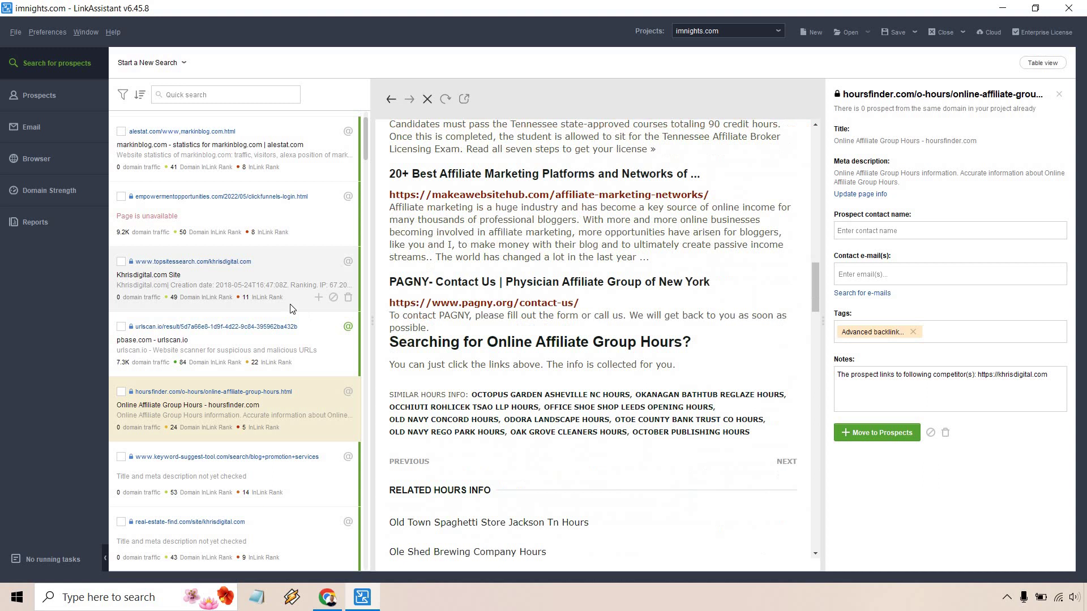
pyautogui.scroll(-3, 290, 308)
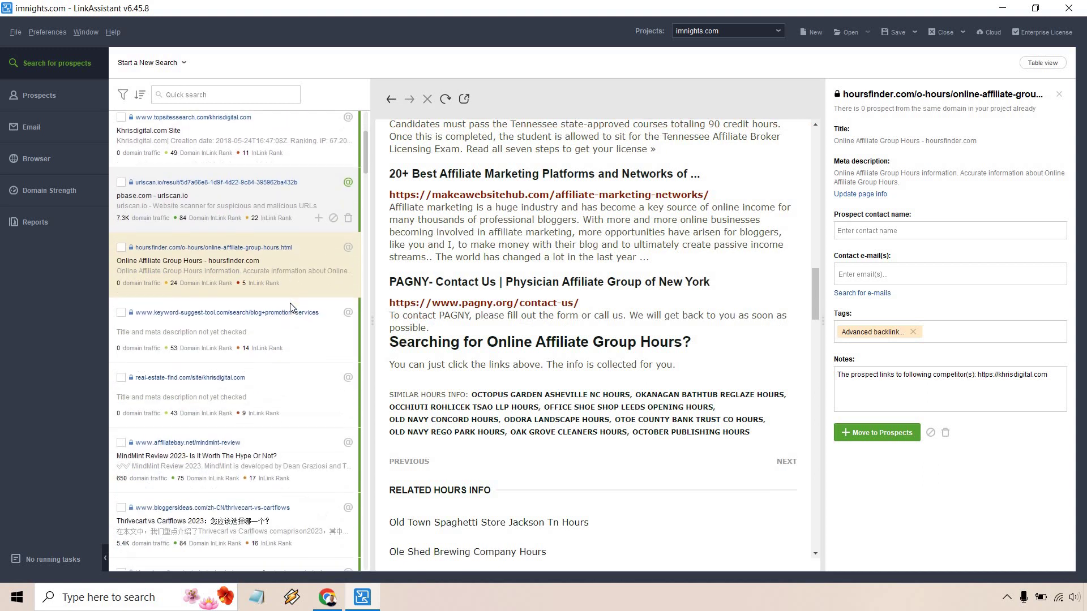
pyautogui.scroll(-3, 290, 307)
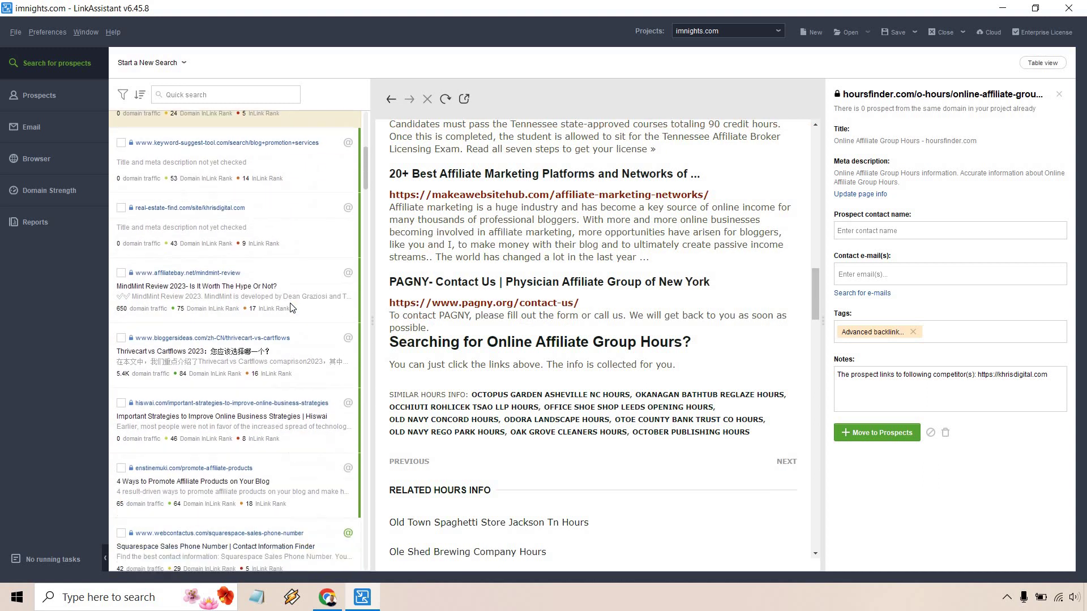
pyautogui.scroll(-3, 289, 308)
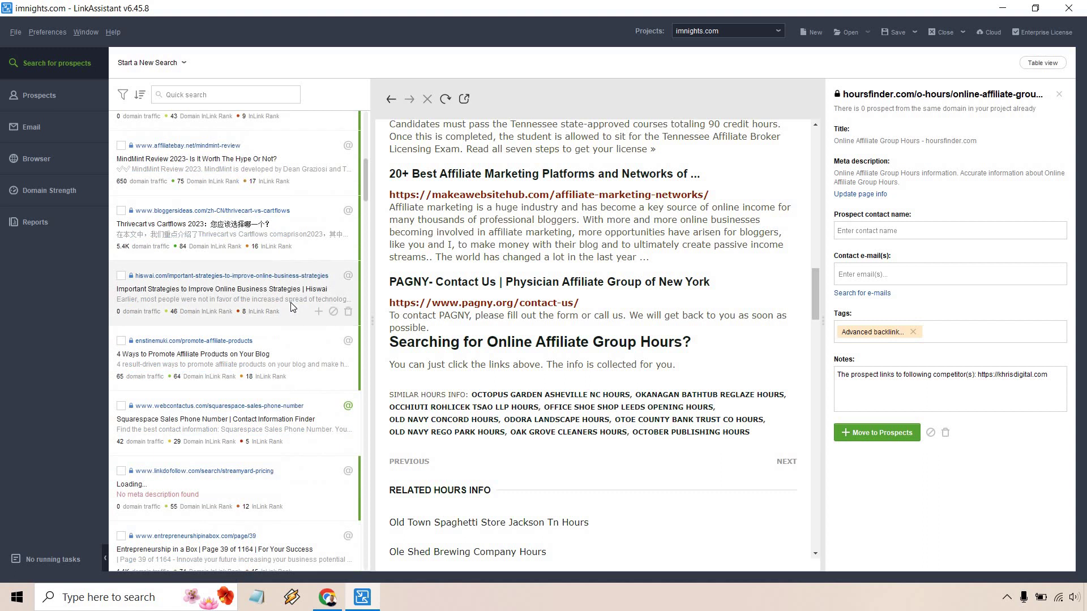
# Preview the webcontactus.com Squarespace Sales Phone Number prospect and scroll through its details
pyautogui.click(319, 419)
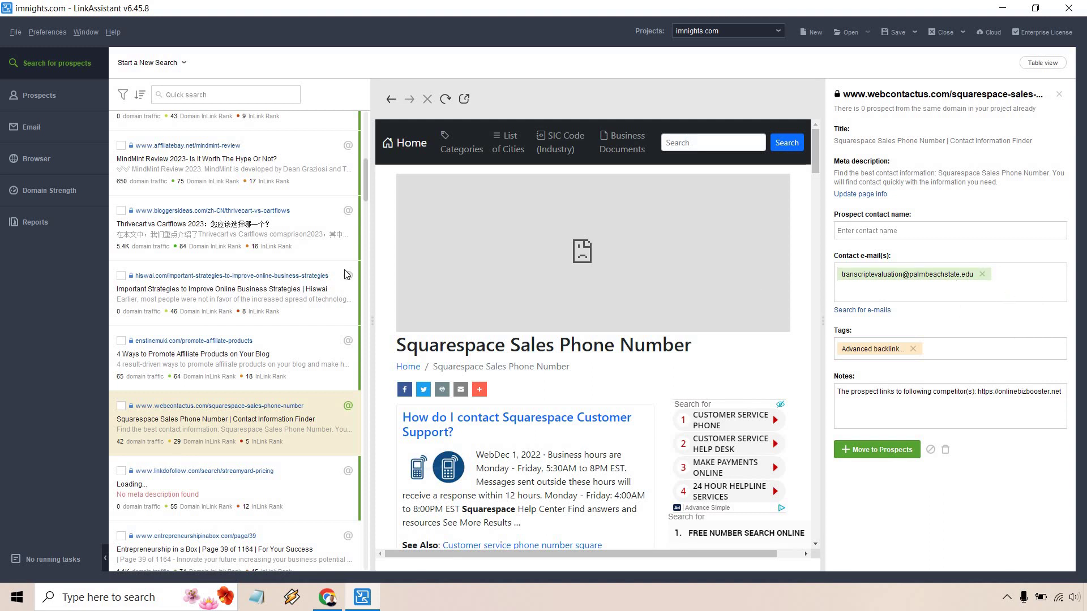
pyautogui.scroll(-5, 617, 284)
pyautogui.scroll(-3, 614, 285)
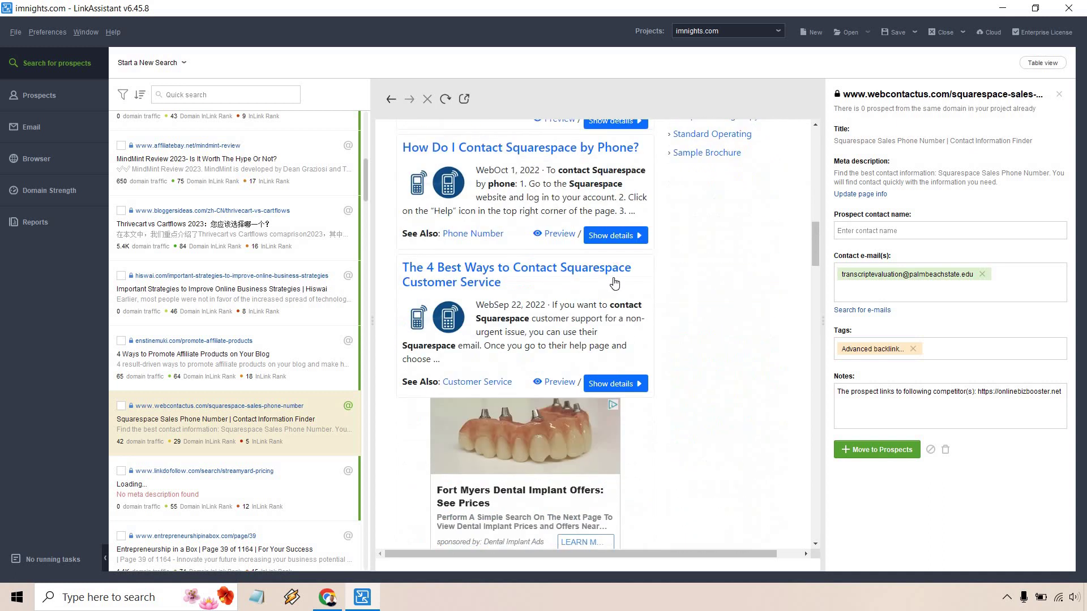
pyautogui.scroll(10, 615, 284)
pyautogui.scroll(-1, 303, 269)
pyautogui.scroll(-2, 300, 267)
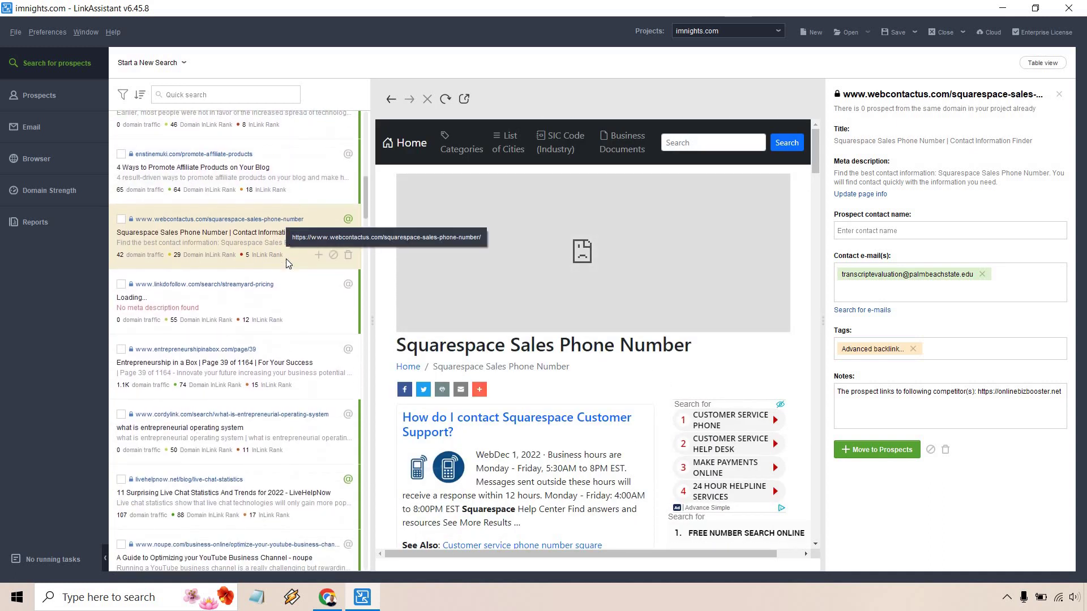
pyautogui.scroll(-1, 289, 264)
# Preview the entrepreneurshipinabox.com page/39 result and expand its article to read it in full
pyautogui.click(318, 358)
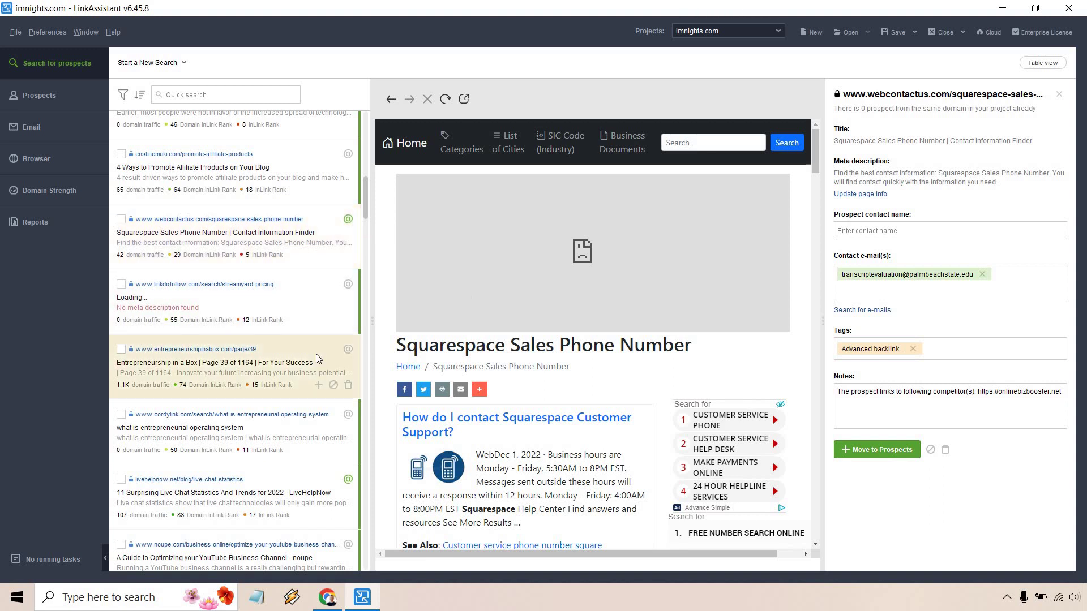
pyautogui.scroll(-3, 633, 289)
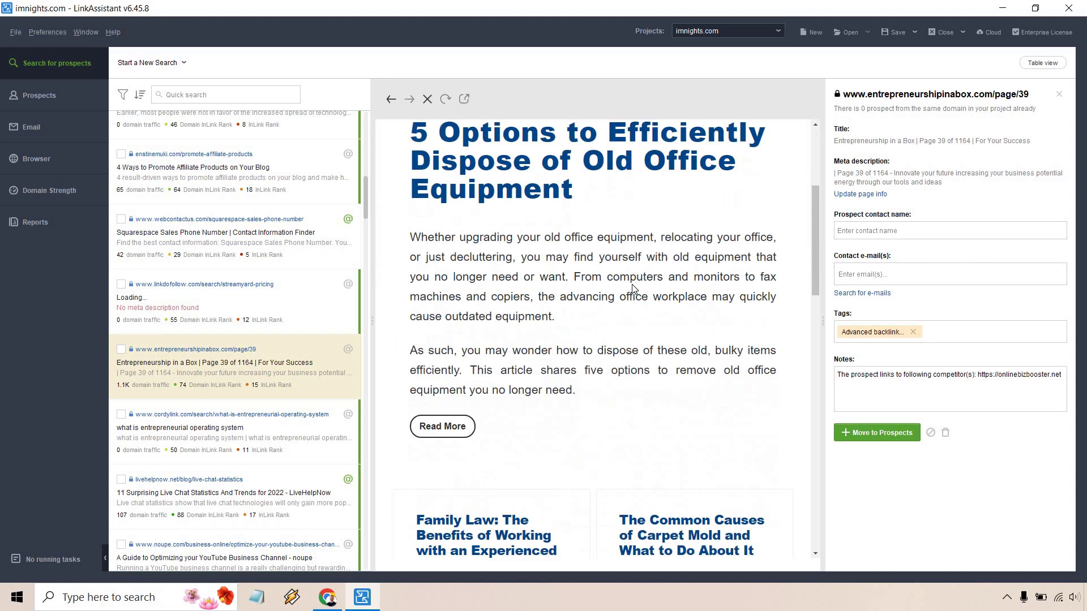
pyautogui.click(442, 427)
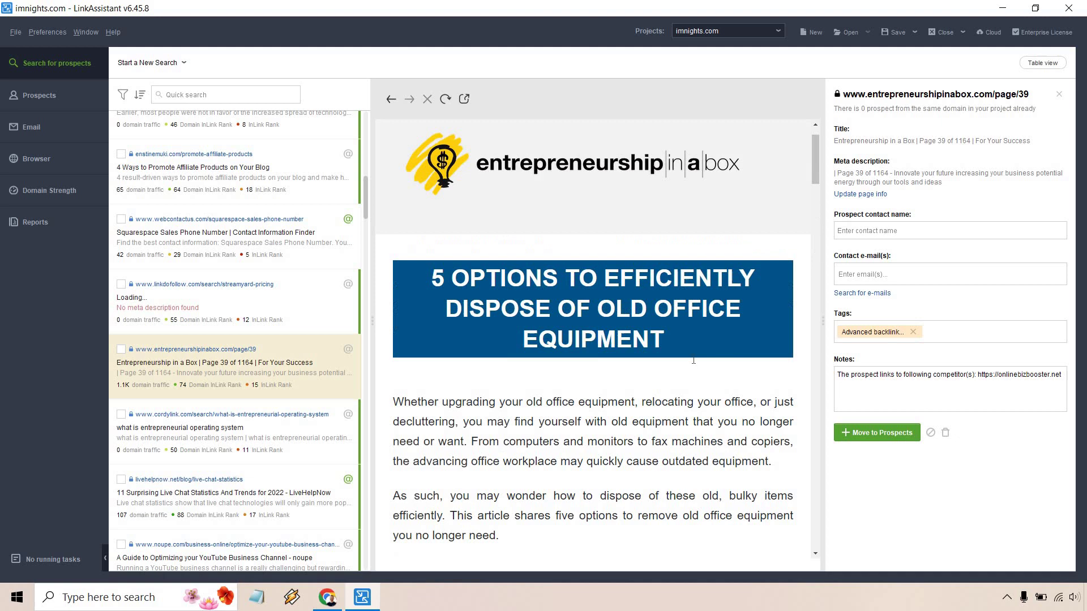
pyautogui.scroll(-10, 689, 315)
pyautogui.scroll(-5, 679, 313)
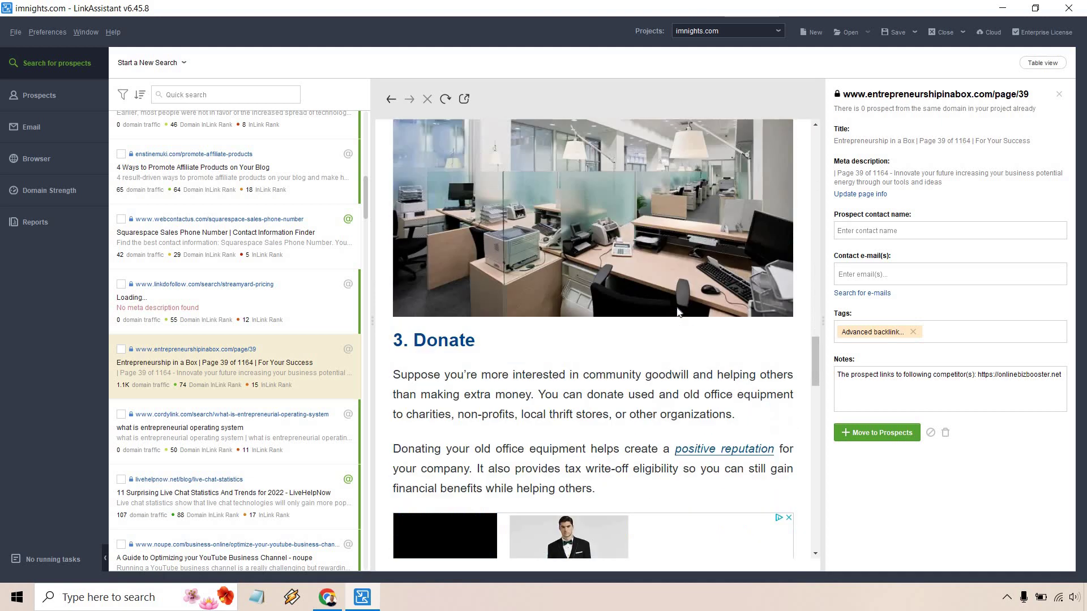
pyautogui.scroll(15, 678, 312)
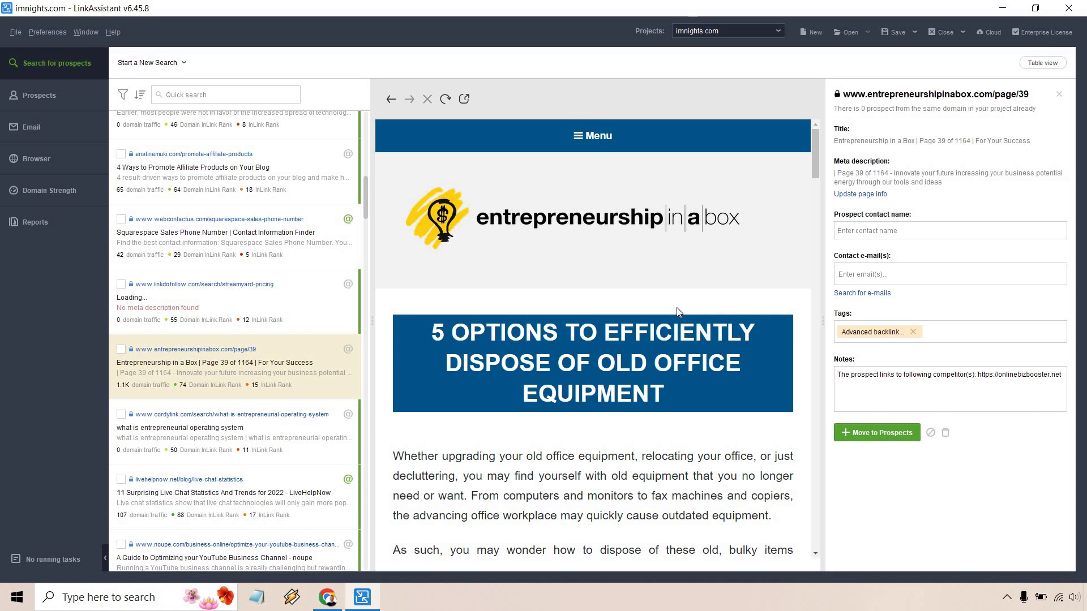
# Move this single result into the project's link prospects with Move to Prospects > One prospect
pyautogui.moveTo(320, 381)
pyautogui.rightClick(321, 362)
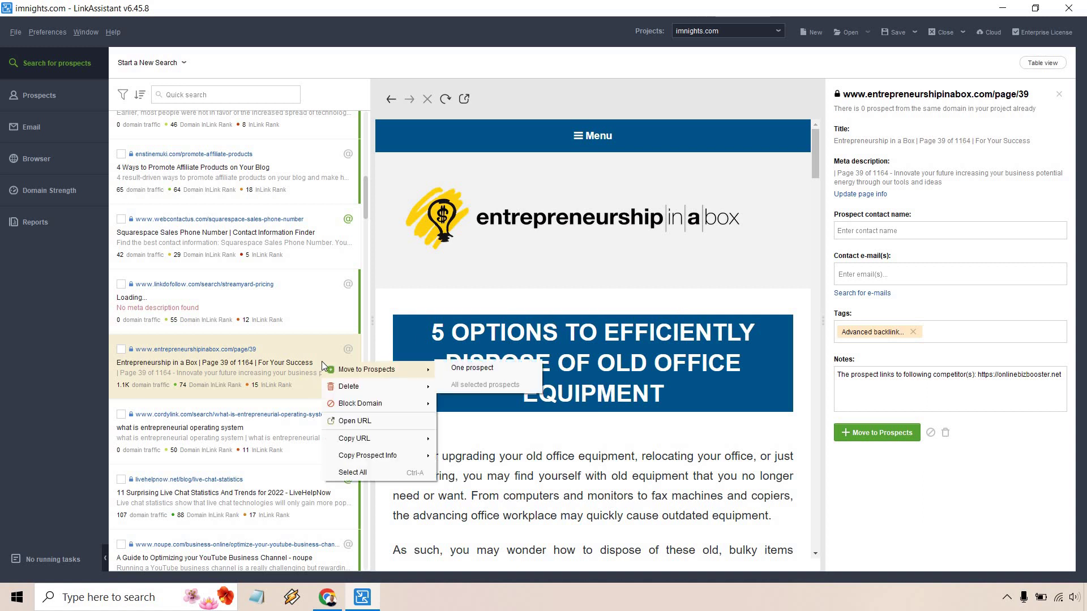
pyautogui.click(458, 371)
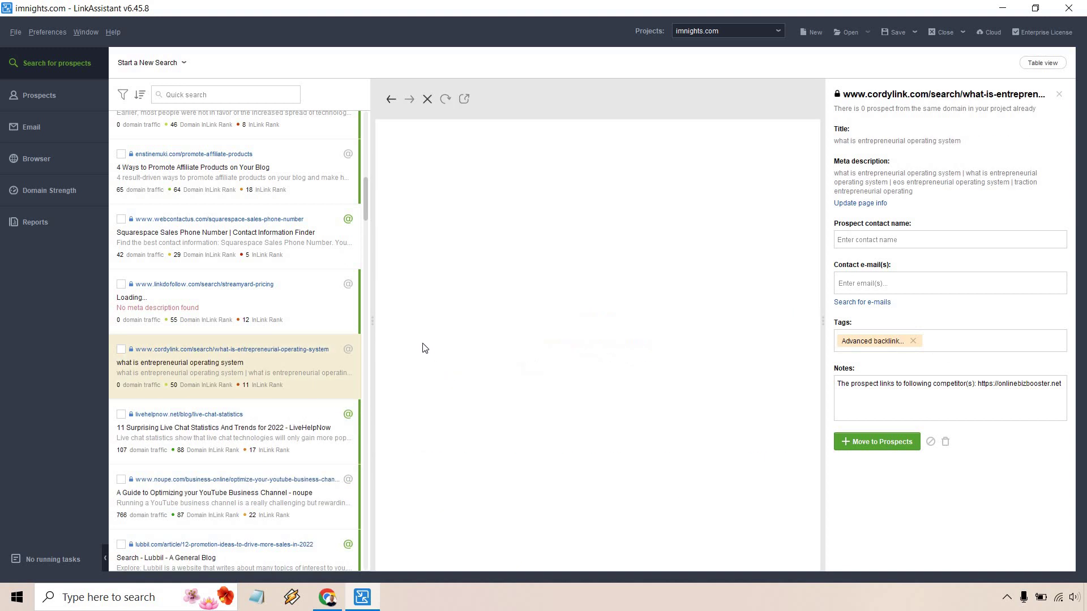
# Show the Link Prospects table with the entrepreneurshipinabox.com prospect at status New
pyautogui.click(39, 97)
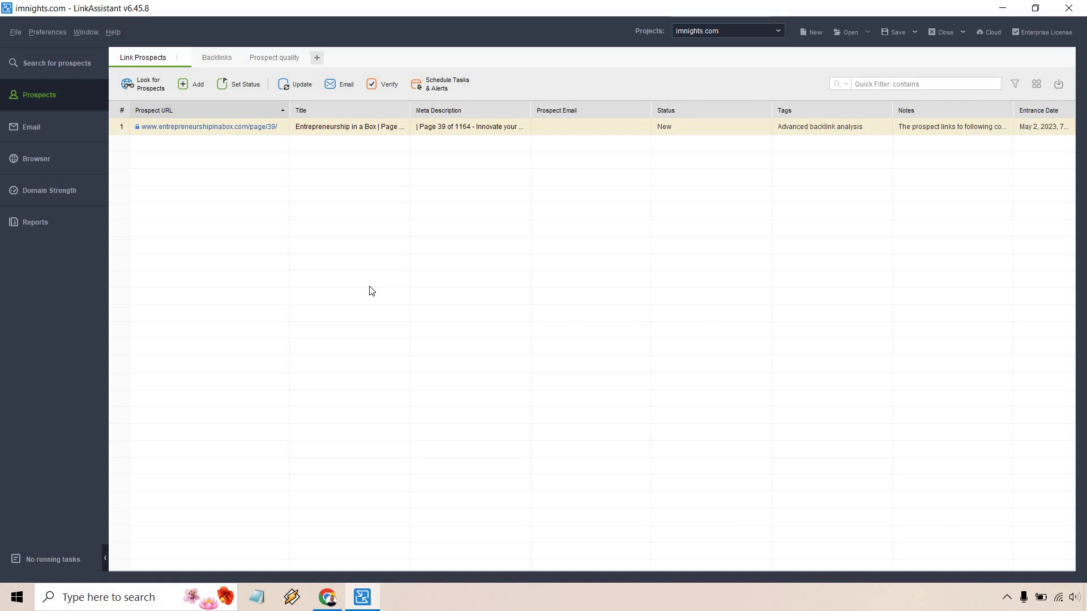
pyautogui.click(39, 130)
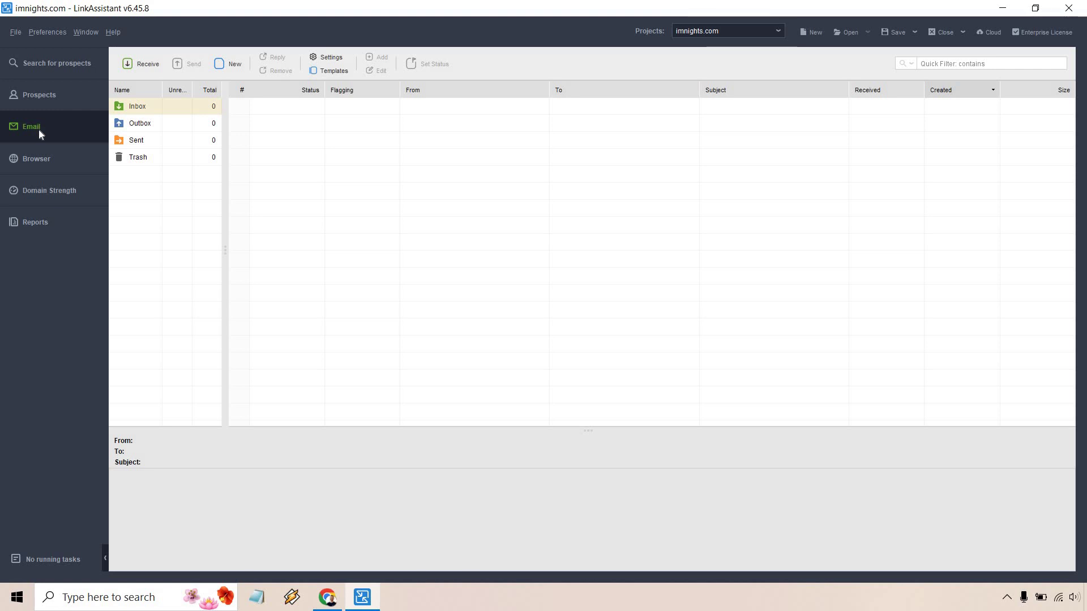
pyautogui.click(331, 57)
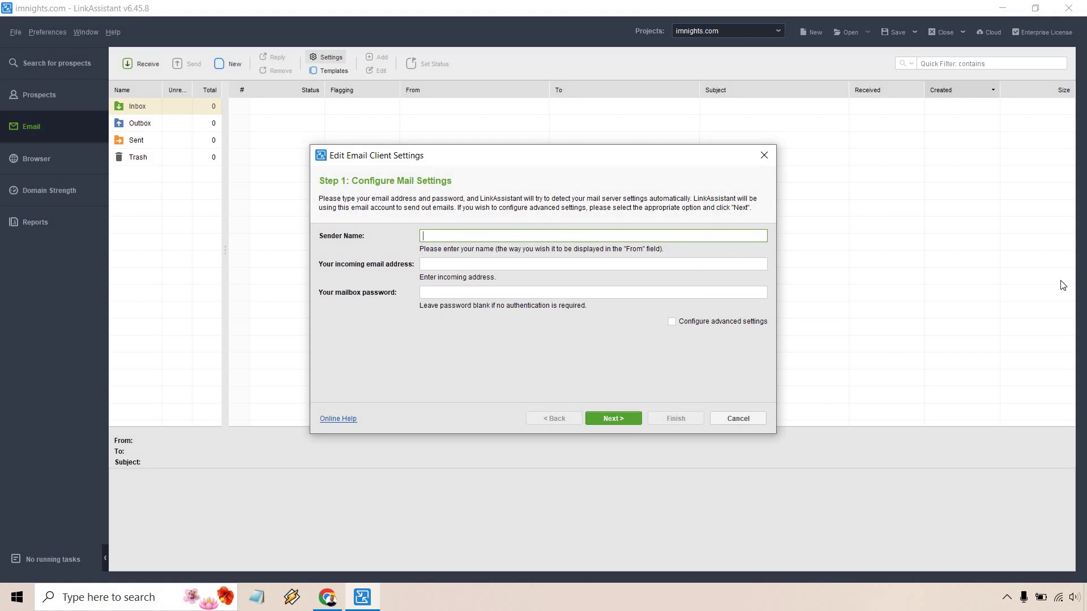
pyautogui.click(765, 158)
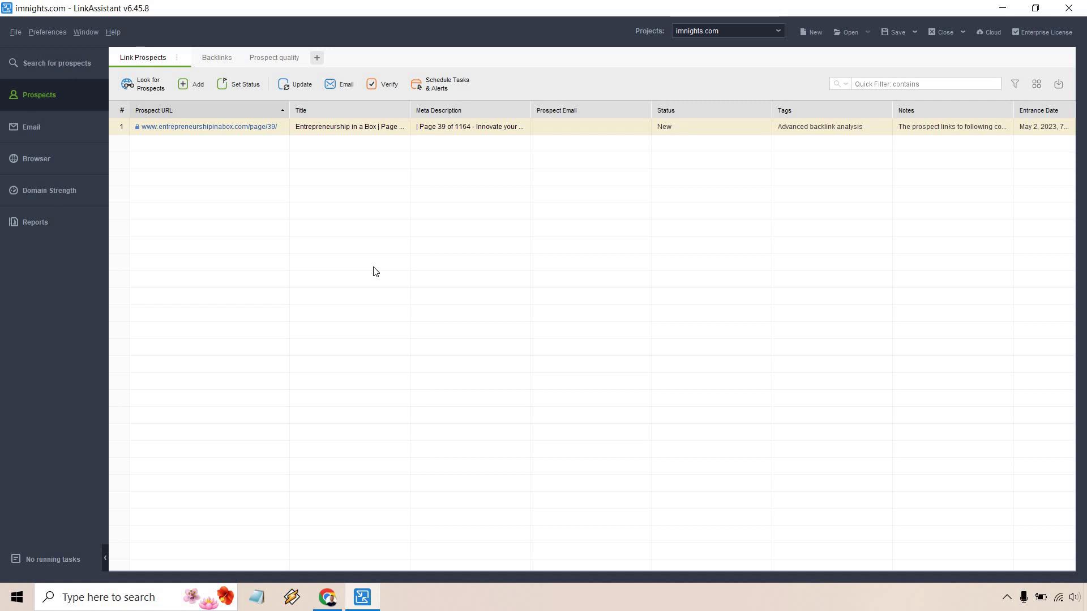
# Add an Anchor Settings entry in Preferences linking imnights.com with anchor text 'IM Nights'
pyautogui.click(46, 34)
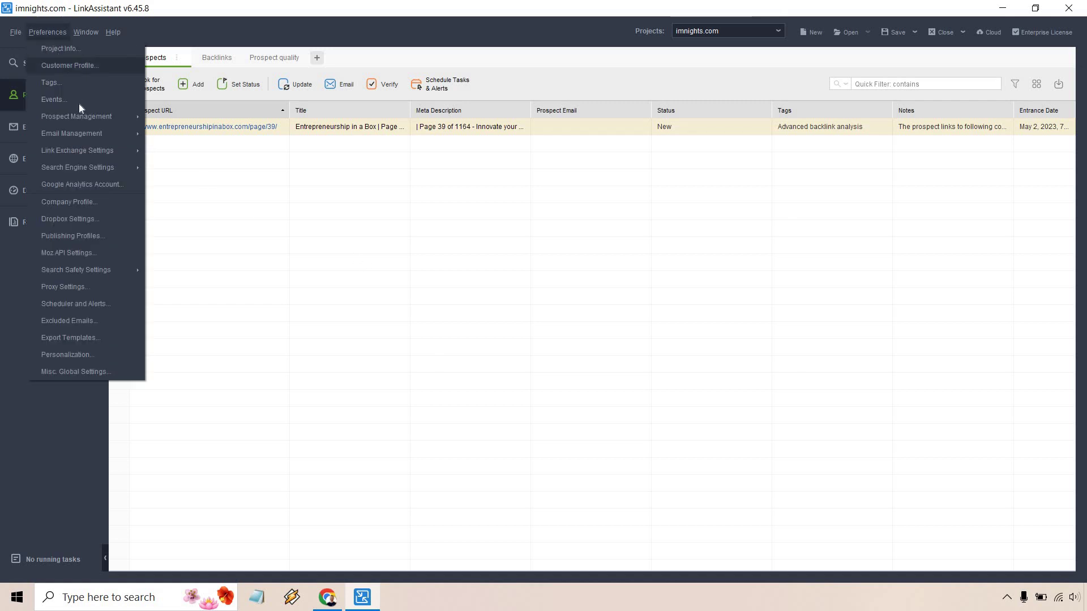
pyautogui.moveTo(86, 118)
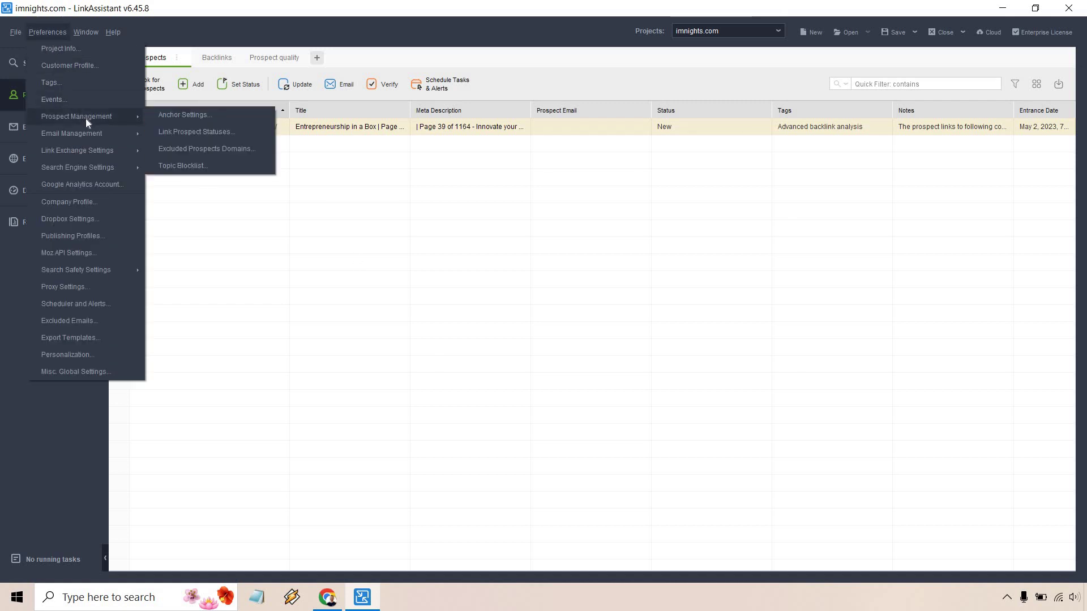
pyautogui.click(177, 121)
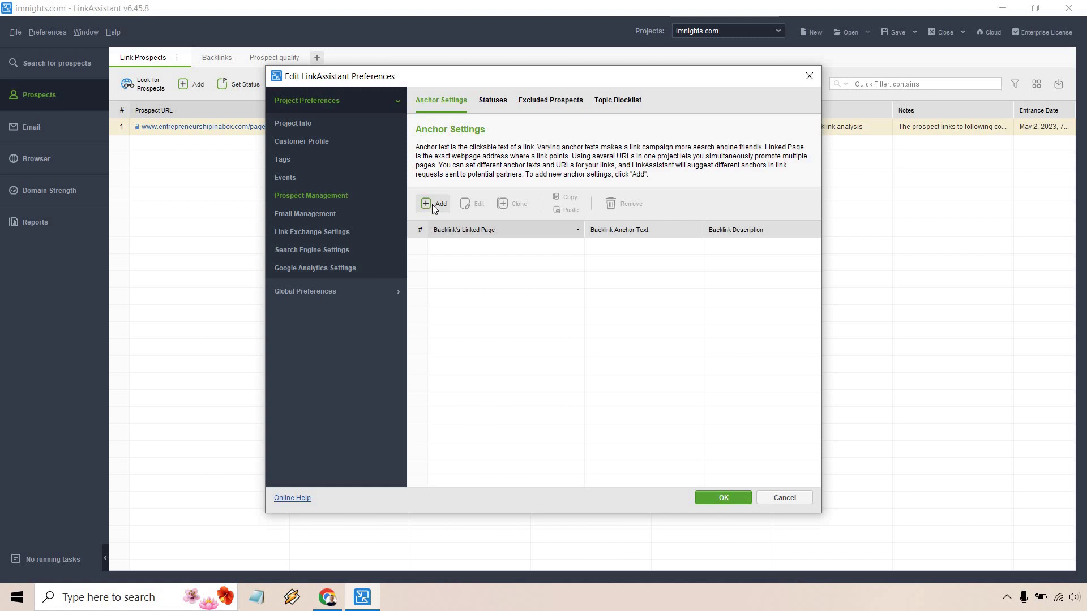
pyautogui.click(434, 205)
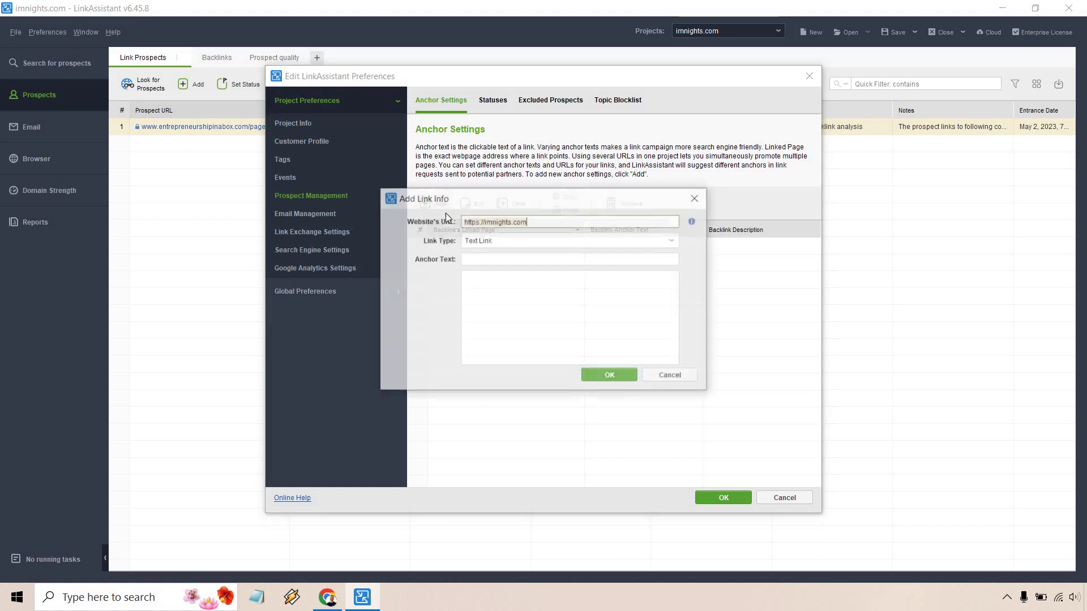
pyautogui.click(544, 261)
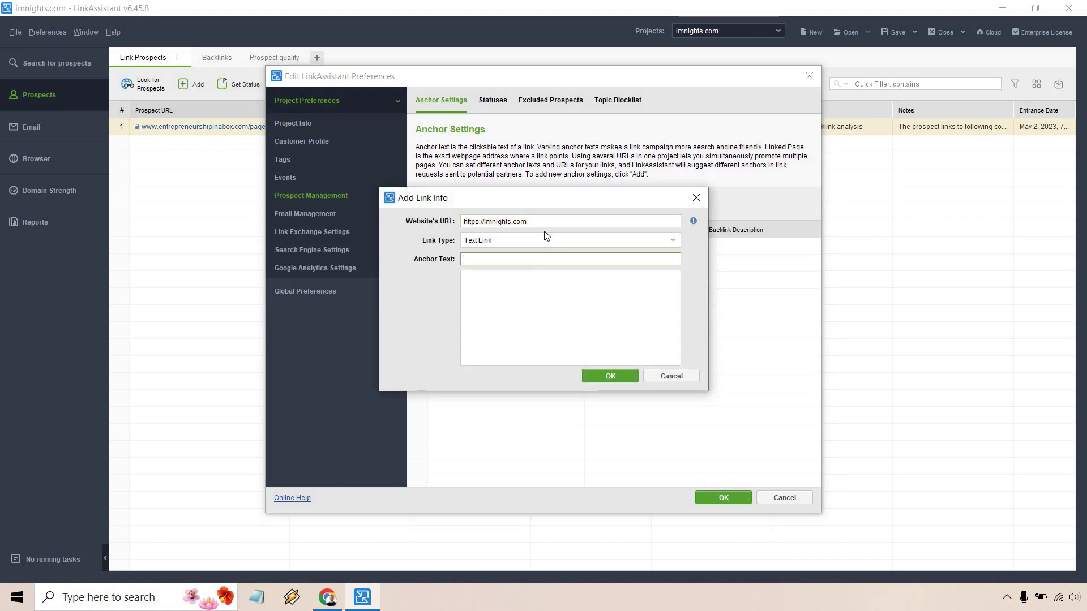
pyautogui.write('IM Nights')
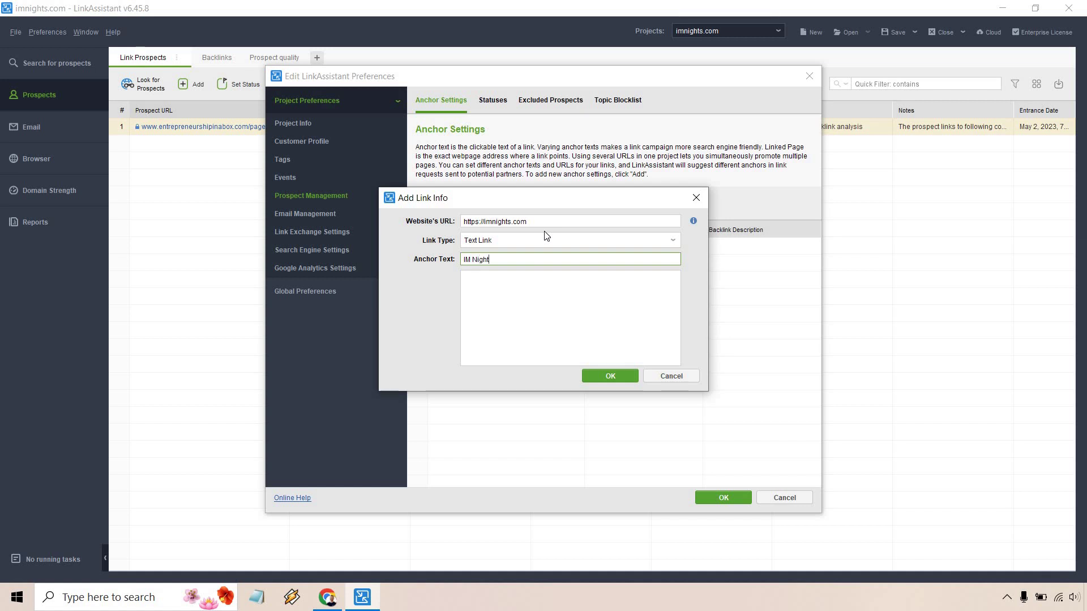
pyautogui.click(599, 378)
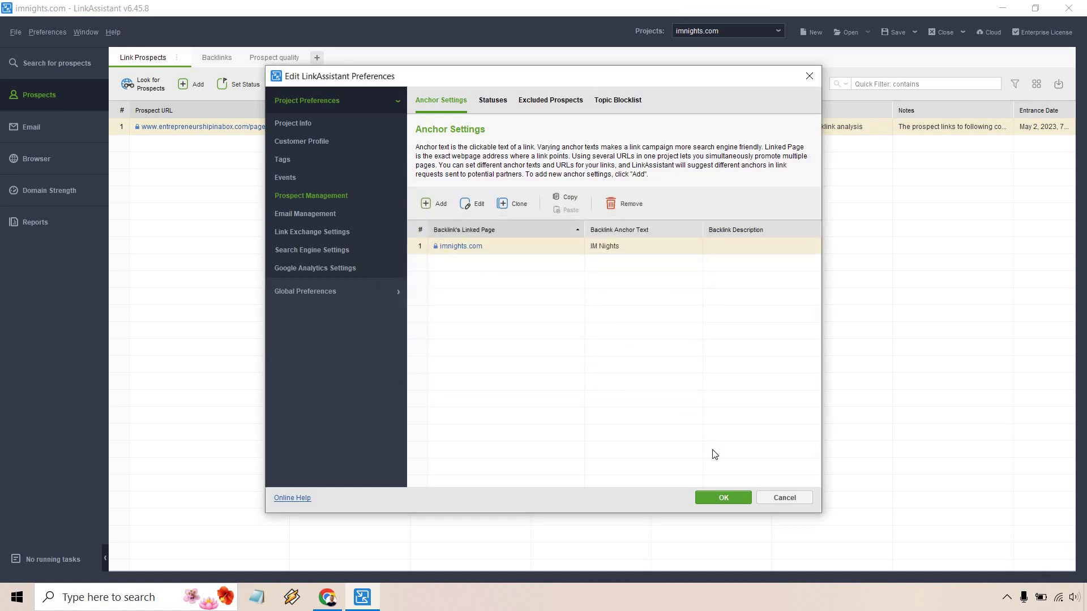
# Save Preferences and assign the IM Nights anchor text to the entrepreneurshipinabox.com prospect
pyautogui.click(724, 498)
pyautogui.rightClick(291, 128)
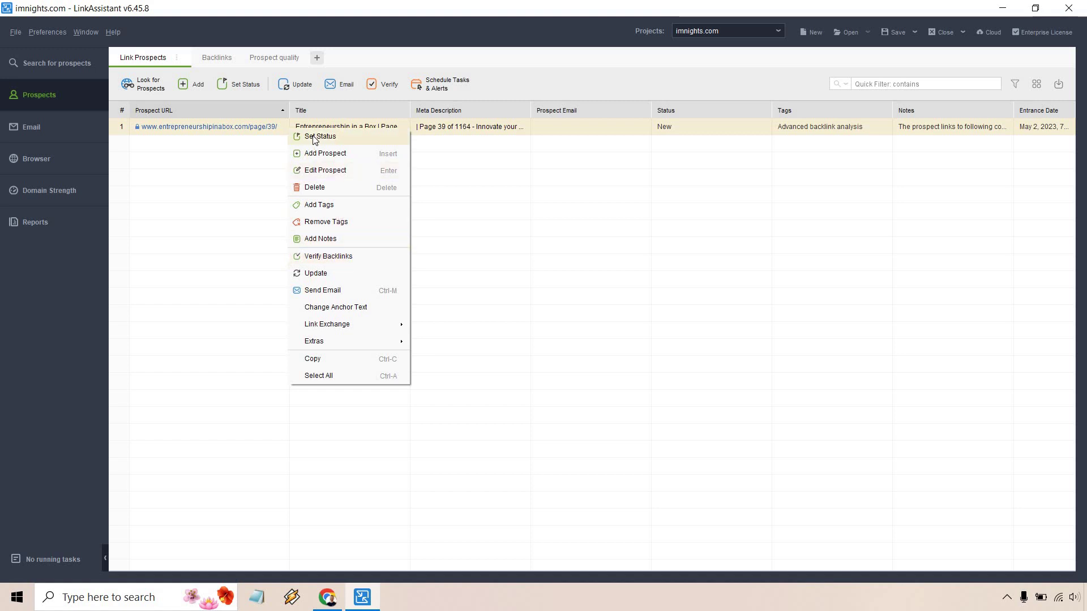
pyautogui.click(373, 306)
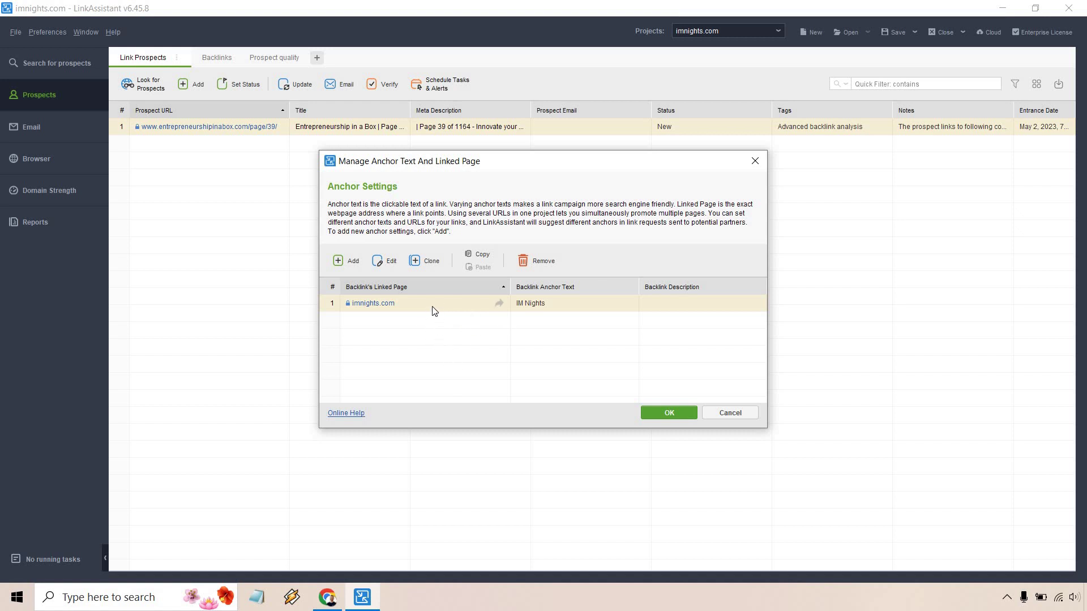
pyautogui.click(670, 414)
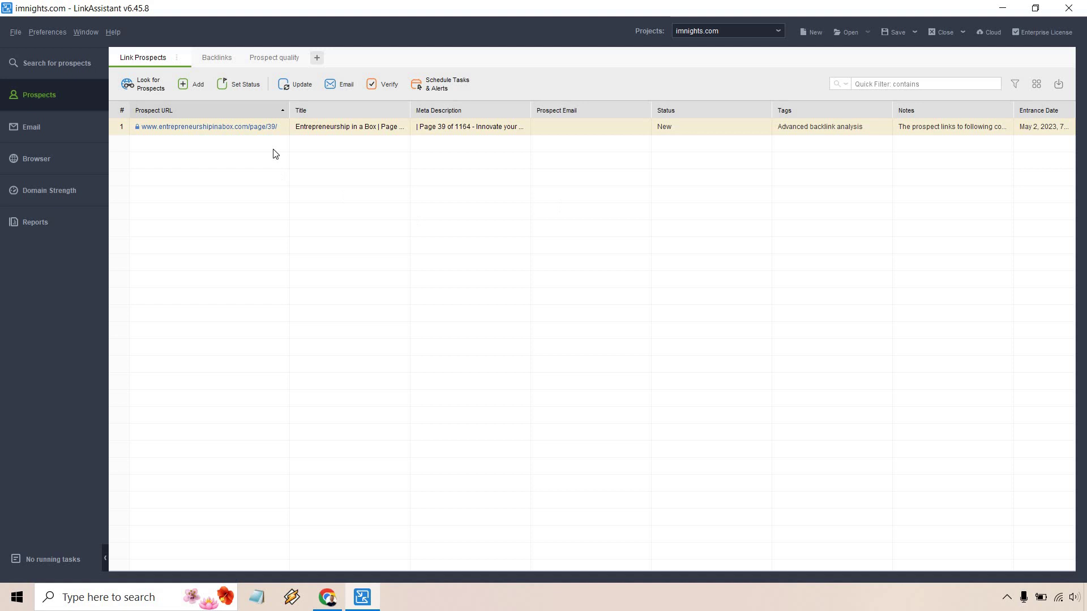
# Verify the prospect's backlink, dismiss the resulting Incorrect URL error, and close the prospect editor
pyautogui.click(281, 127)
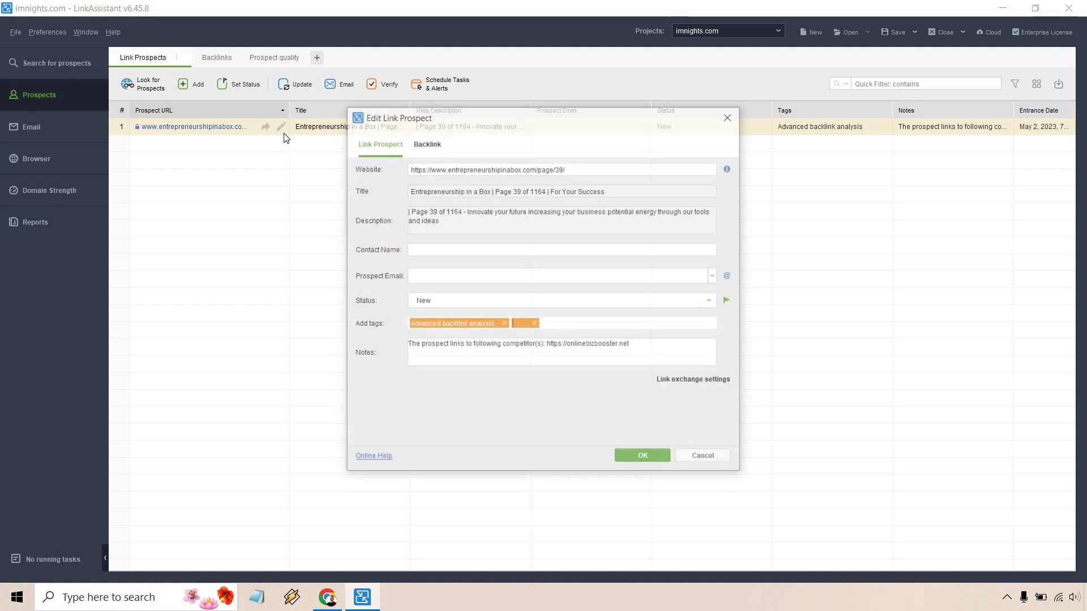
pyautogui.click(424, 143)
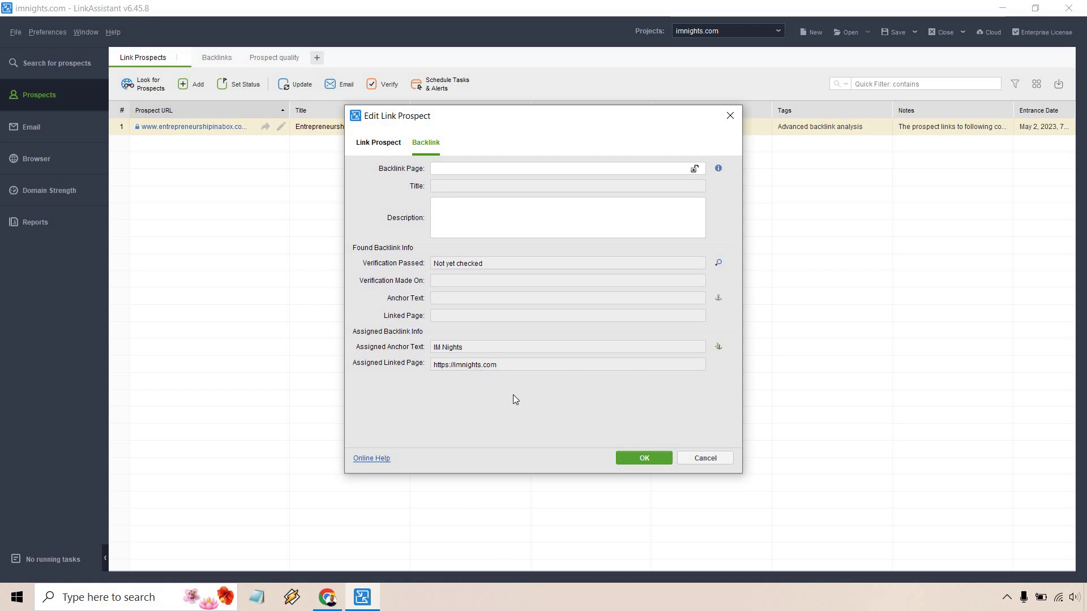
pyautogui.click(717, 264)
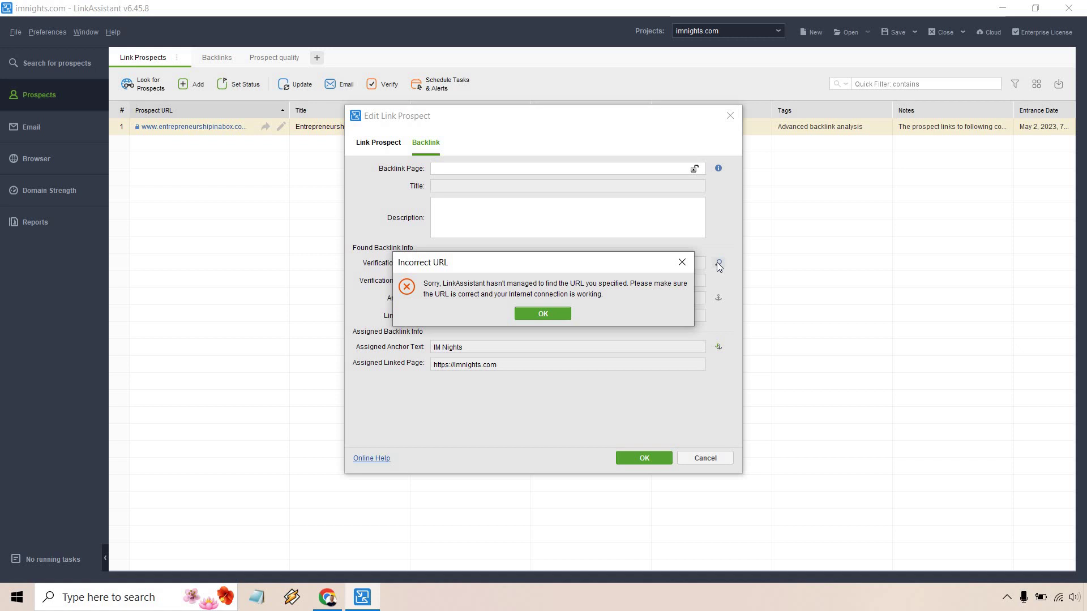
pyautogui.click(543, 315)
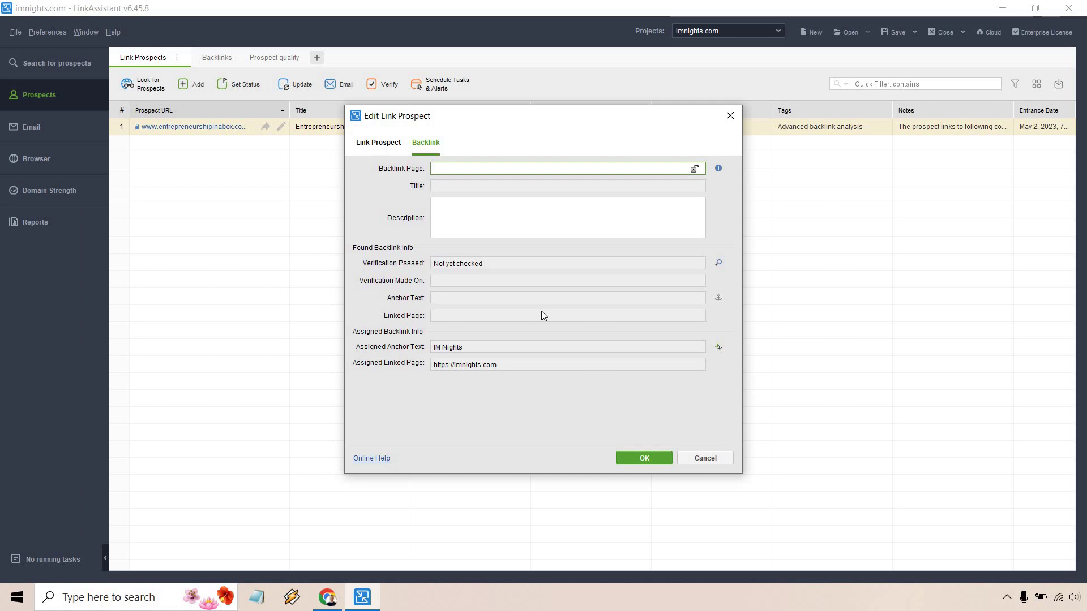
pyautogui.click(730, 116)
# Return to the prospect search results and list the new search types, Guest Posting through Expert Mode
pyautogui.click(52, 66)
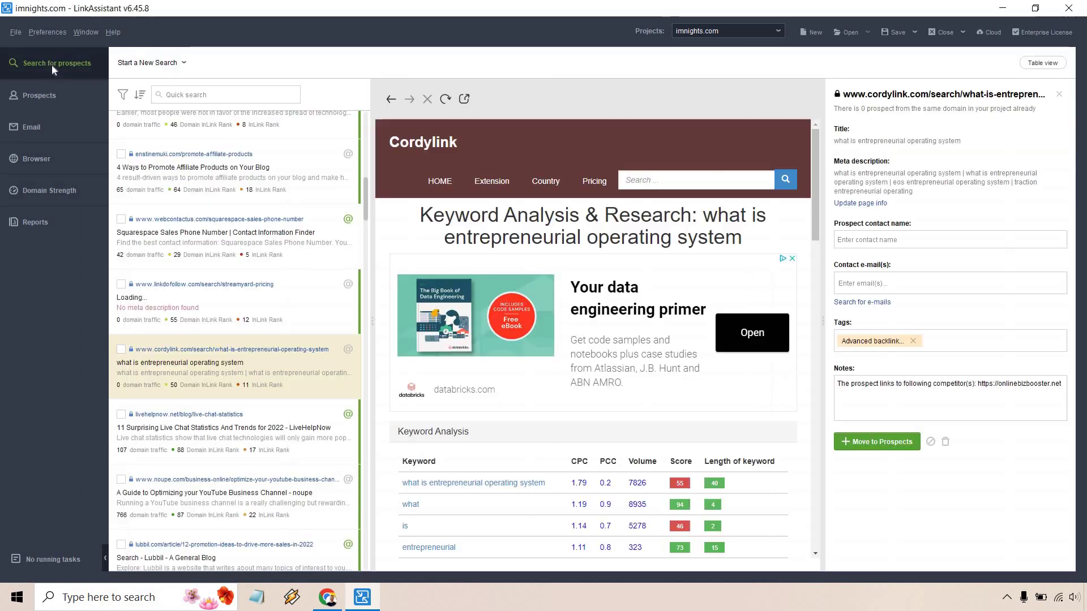
pyautogui.click(161, 64)
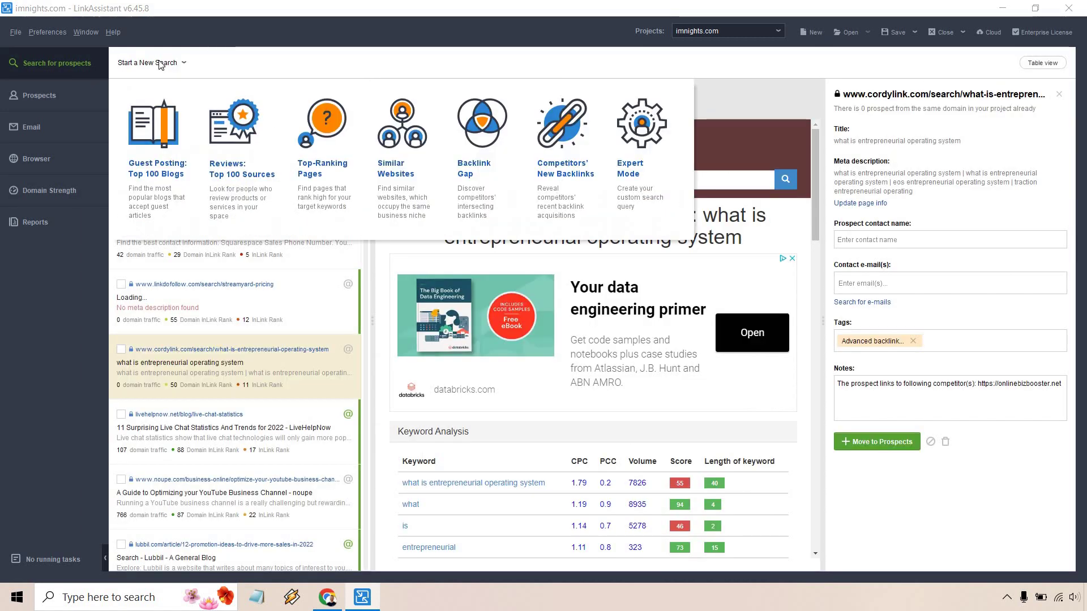